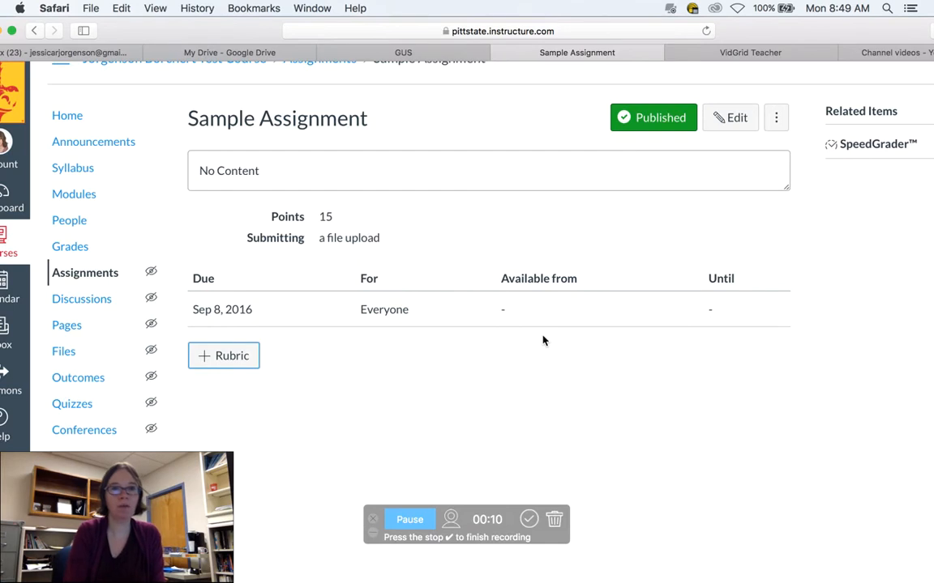
Open Sample Assignment for editing and allow Text Entry and Website URL submissions in addition to file uploads, leaving upload file types unrestricted
scroll(543, 337, up, 2)
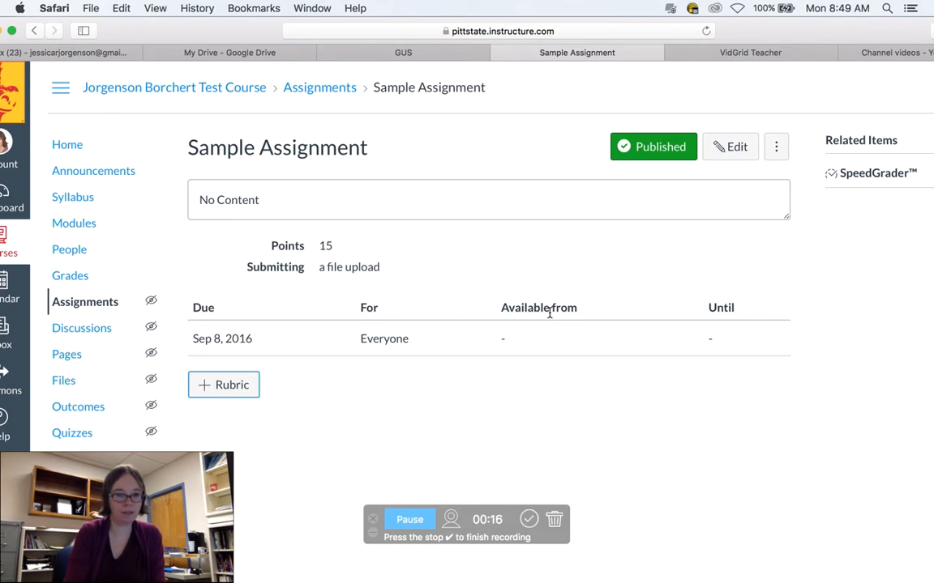
click(733, 152)
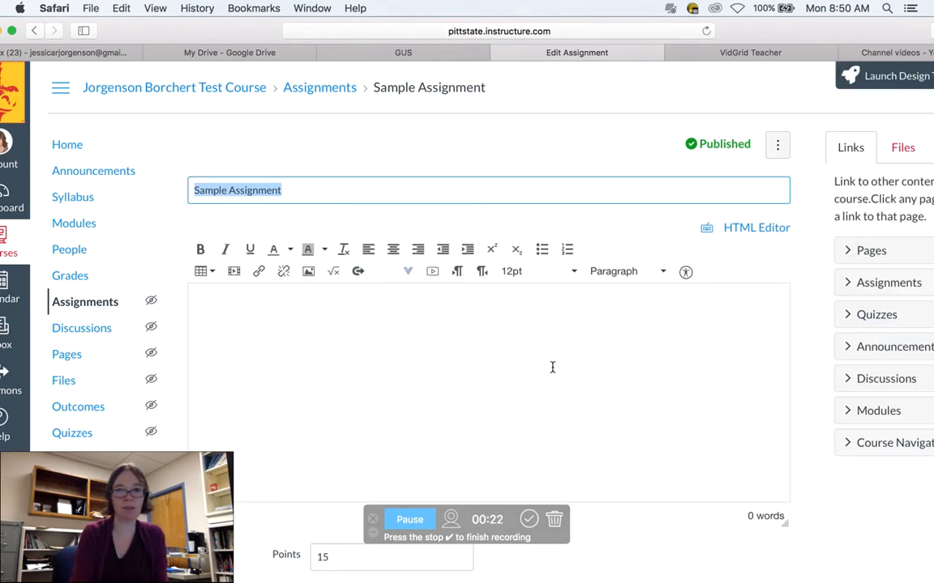
click(486, 370)
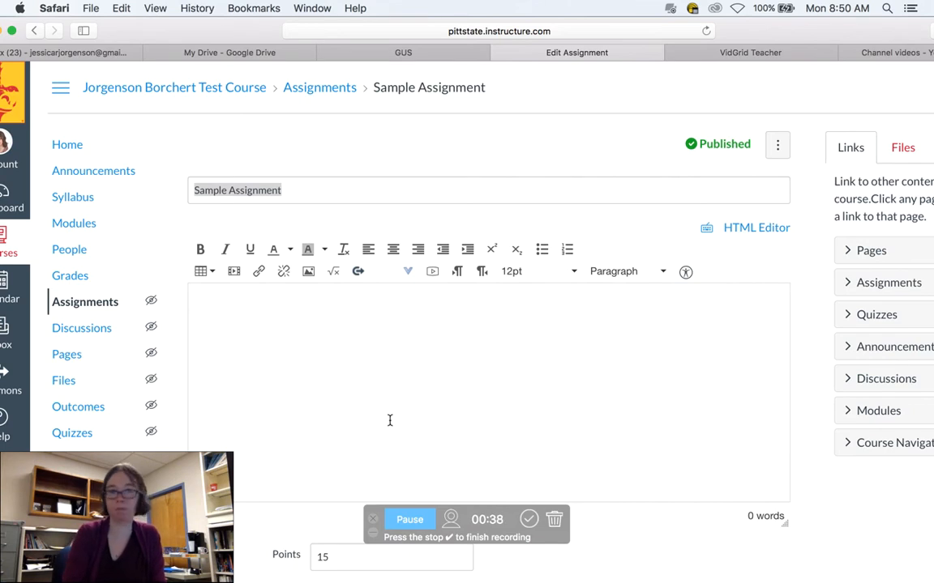
scroll(393, 420, down, 10)
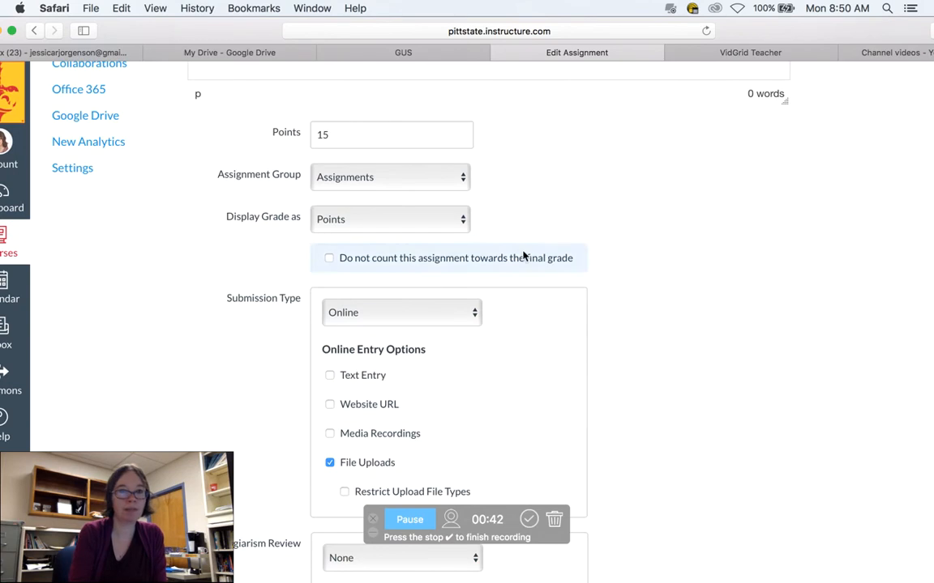
click(355, 384)
scroll(360, 385, down, 5)
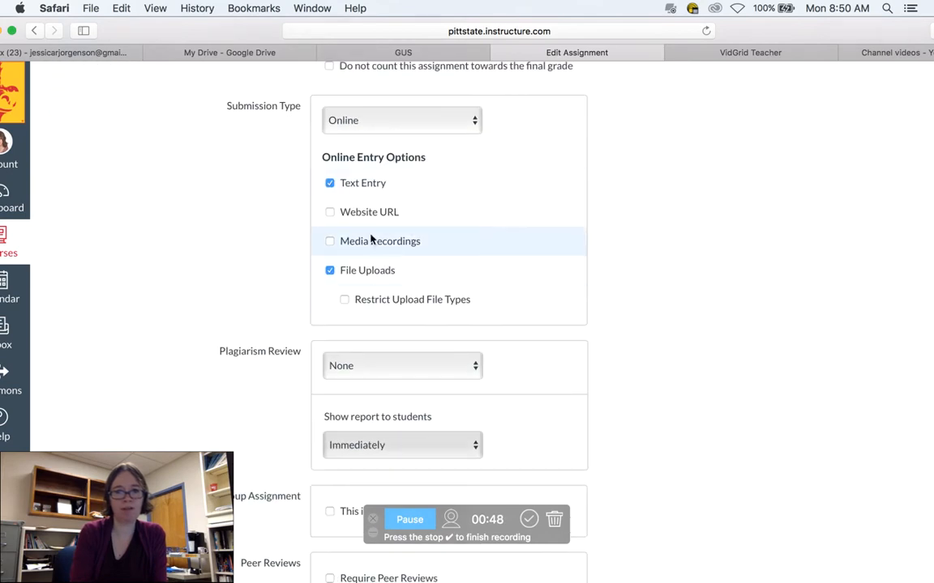
click(376, 212)
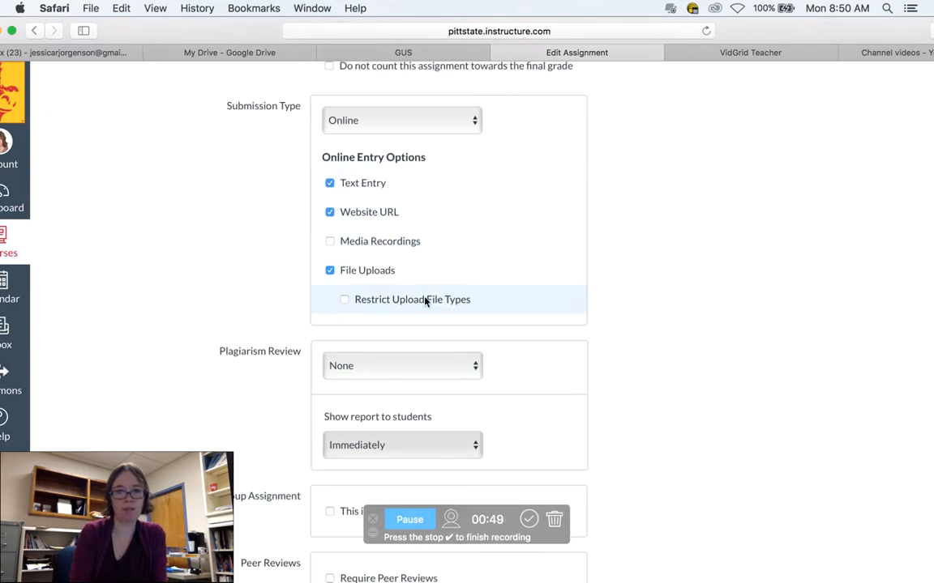
click(368, 301)
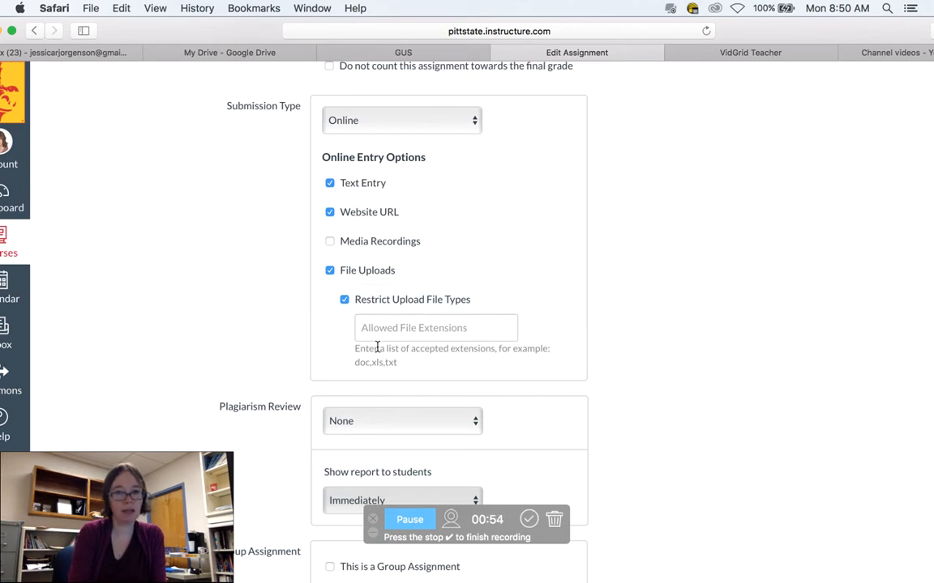
click(346, 301)
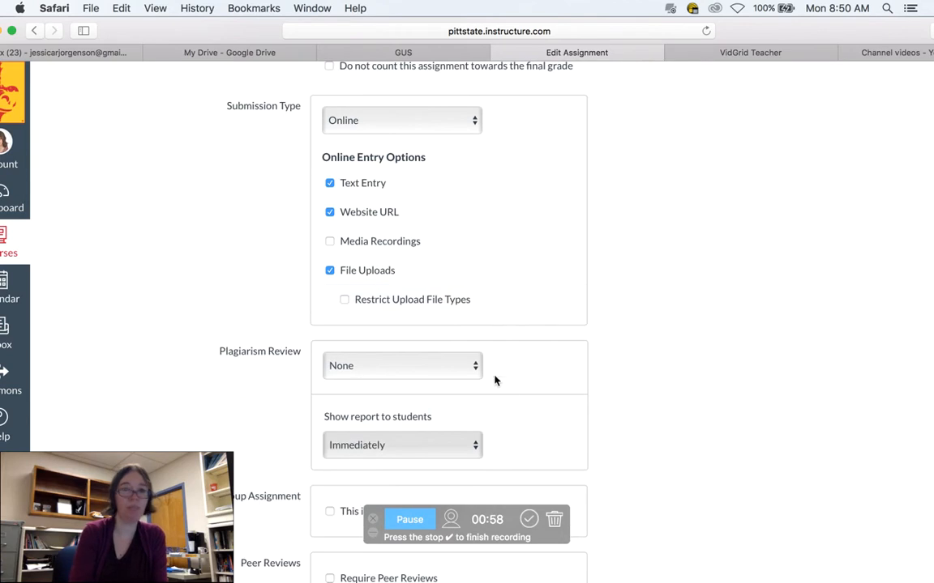
Try to save the assignment with Everyone removed from its assignees, and return to the assignment page without the edits
scroll(505, 397, down, 5)
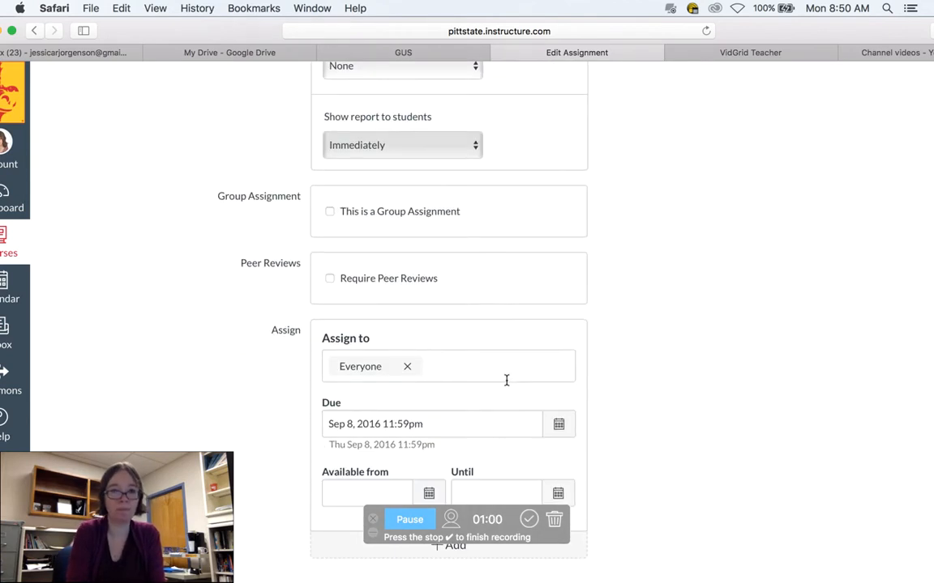
click(408, 367)
click(463, 422)
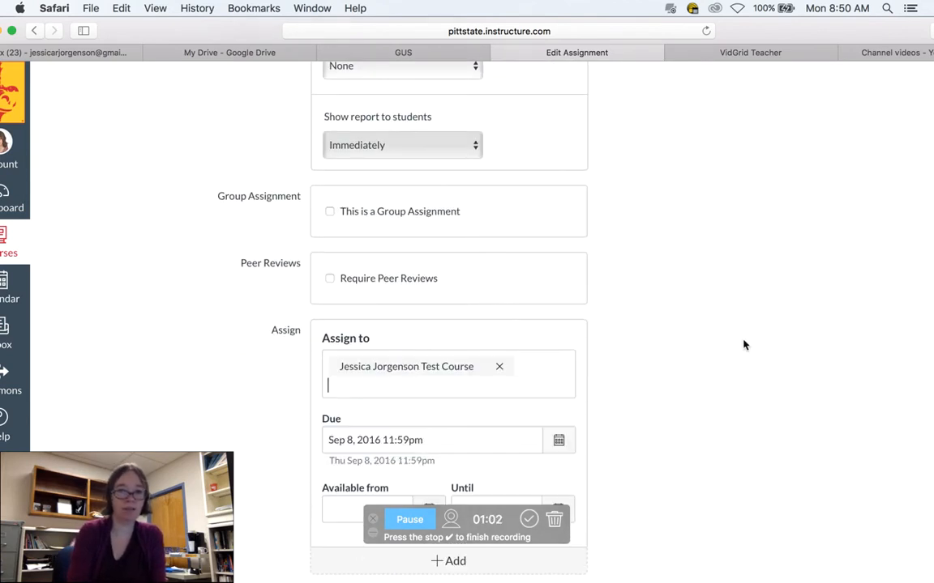
scroll(667, 379, down, 1)
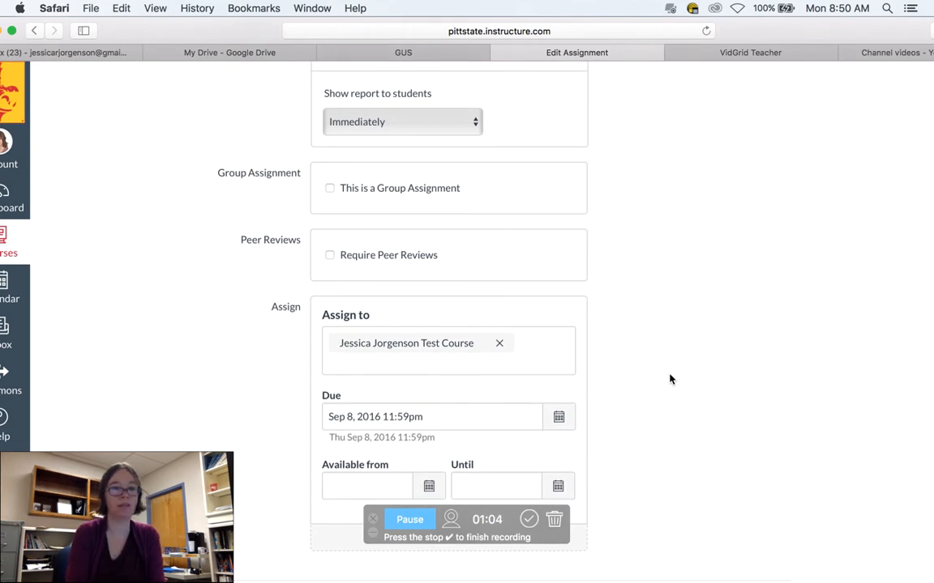
scroll(669, 380, down, 2)
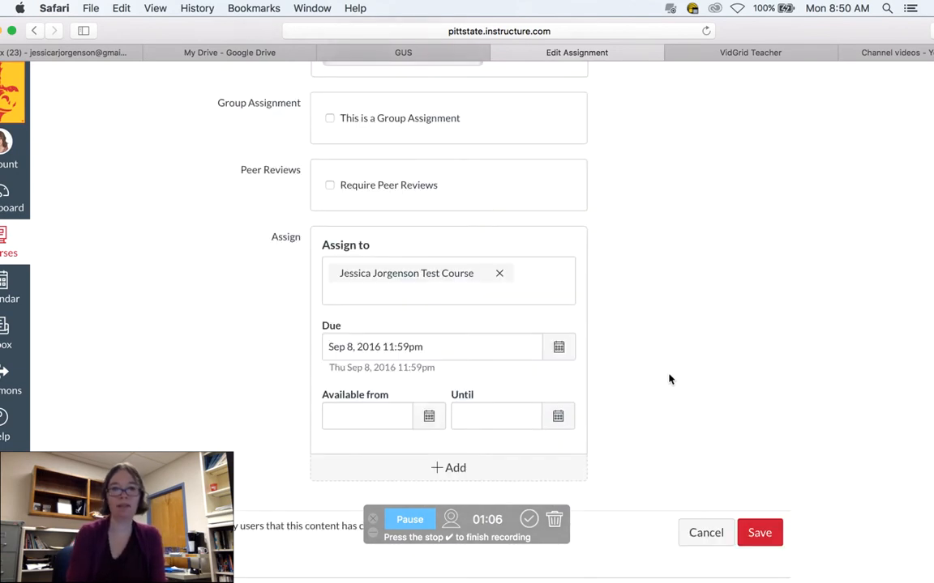
click(764, 533)
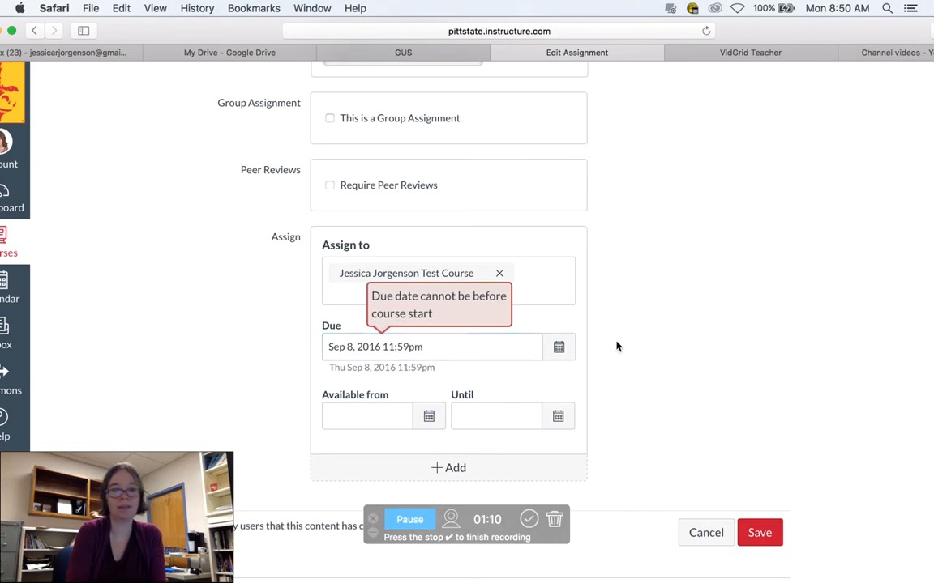
scroll(590, 398, up, 5)
scroll(565, 417, up, 10)
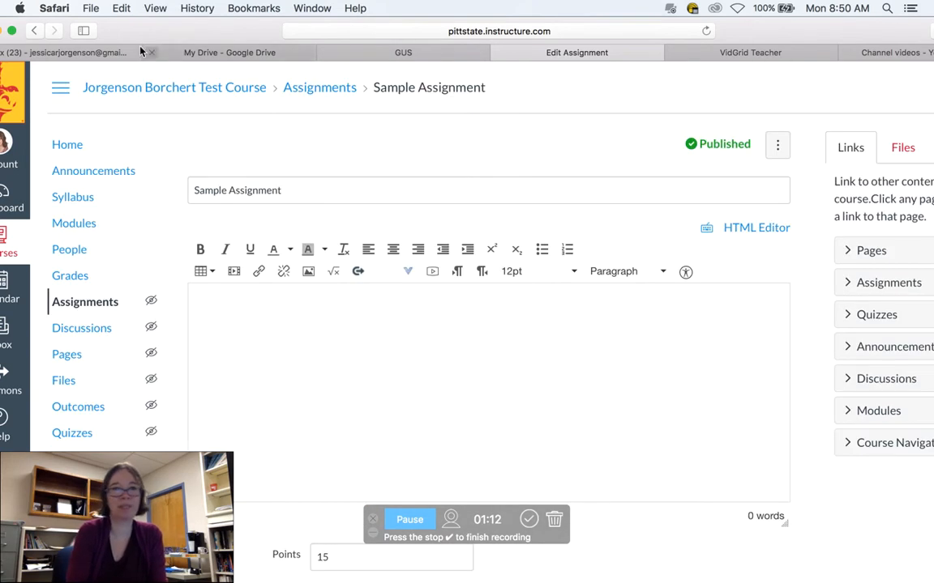
click(33, 31)
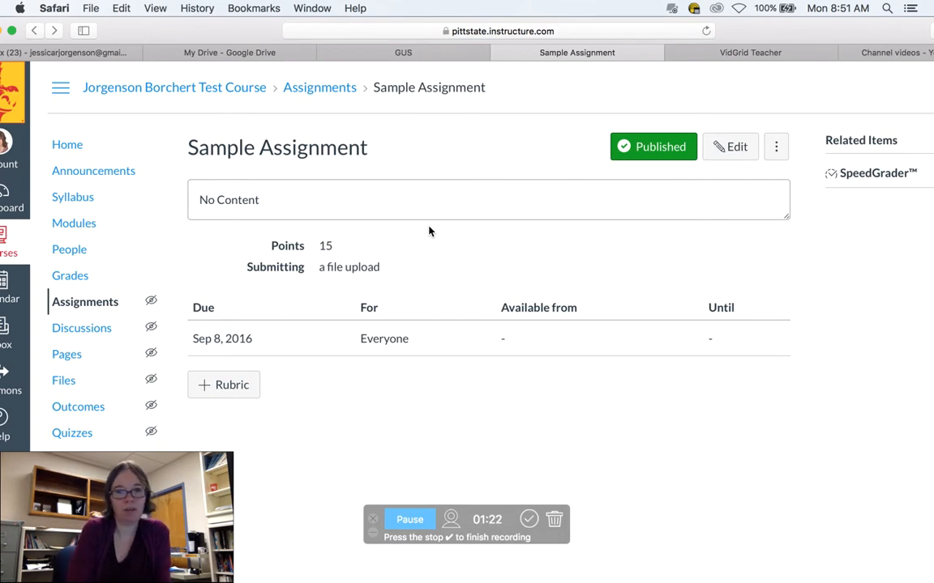
Add a new rubric to Sample Assignment and title it "Sample Rubric"
click(225, 382)
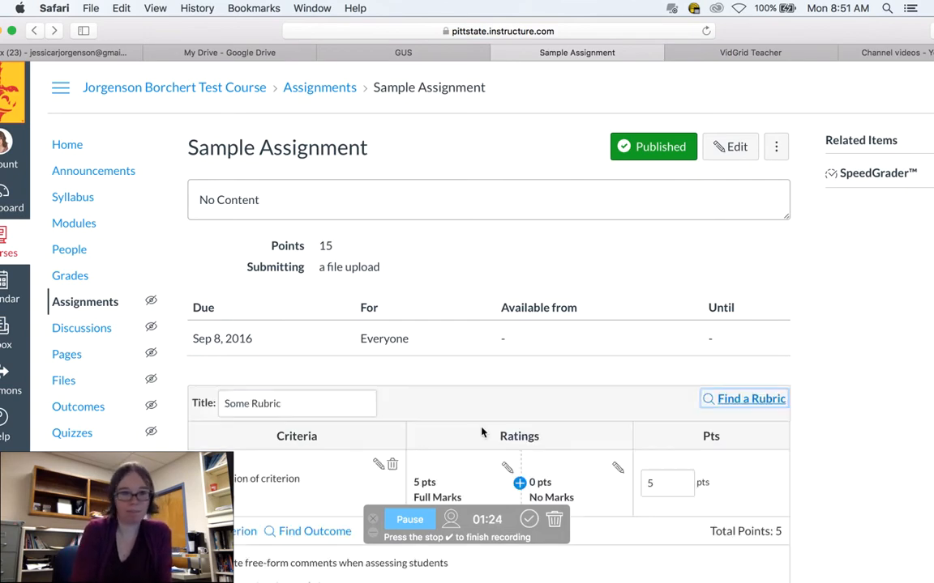
scroll(521, 432, down, 3)
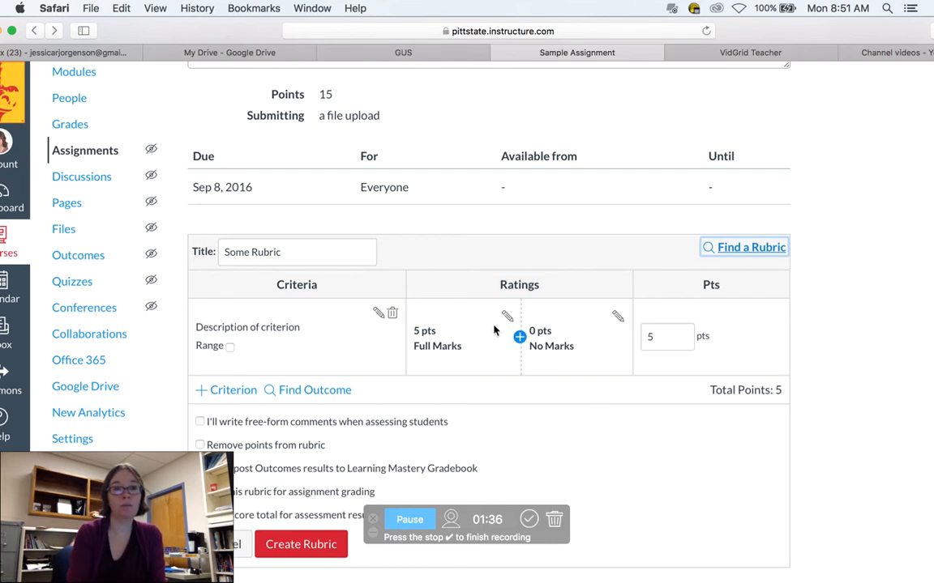
drag(358, 252, 259, 229)
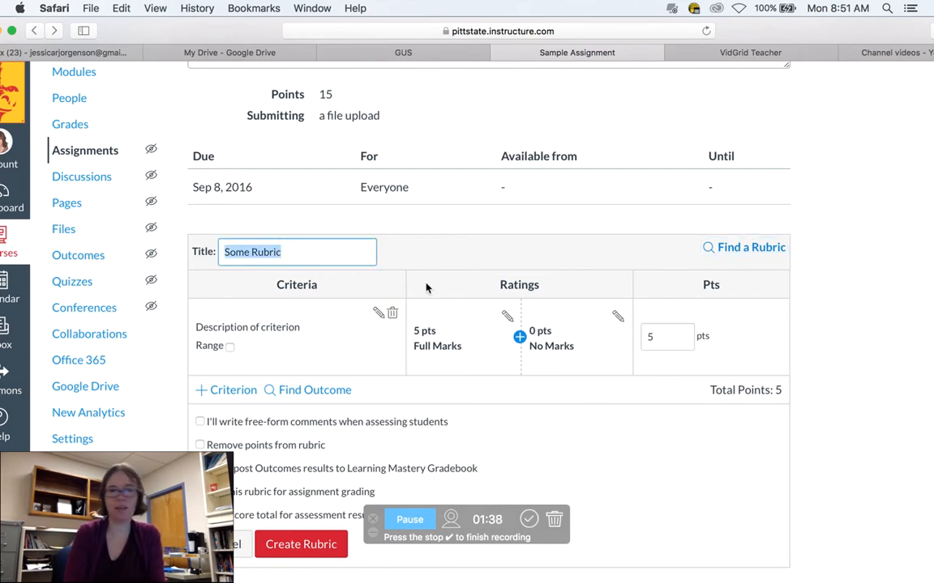
key(BackSpace)
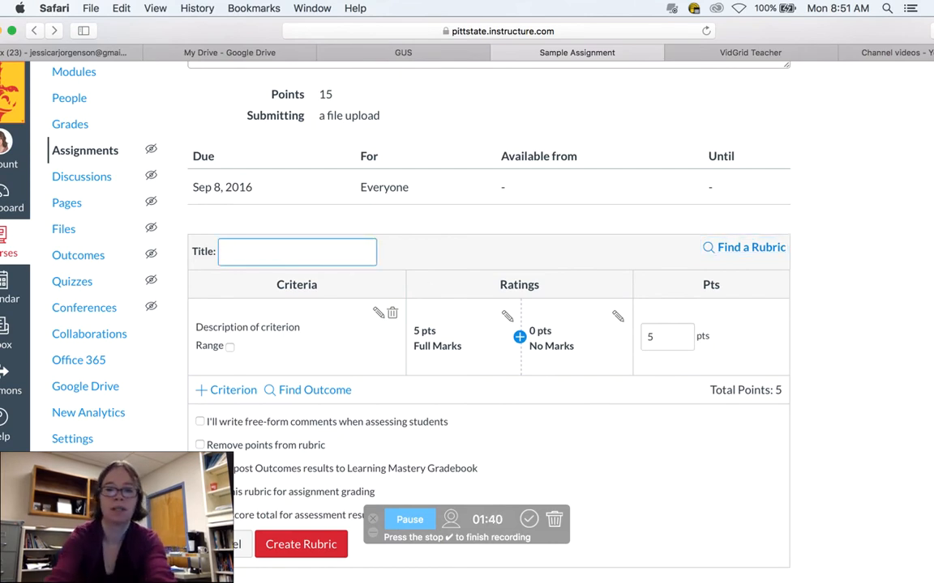
text(R)
key(BackSpace)
text(Sam)
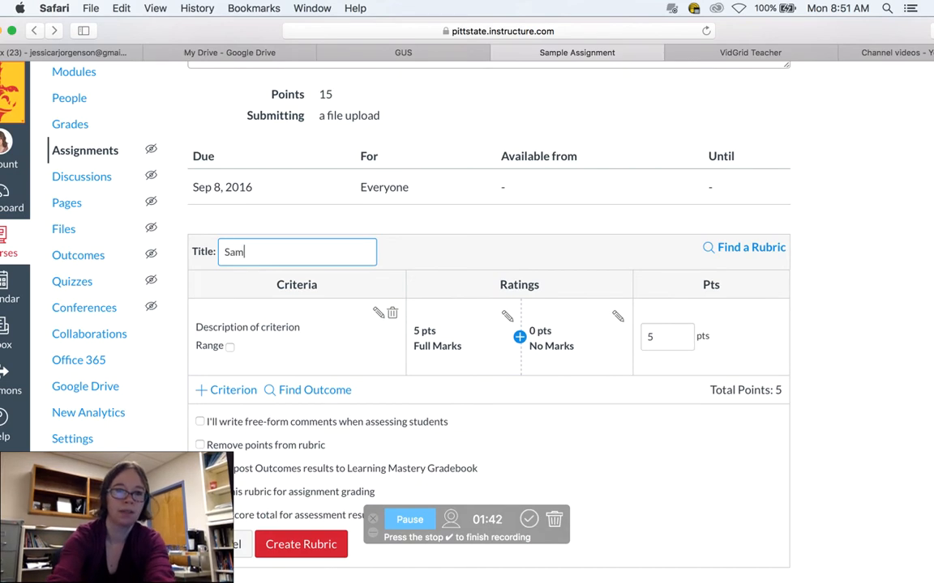
text(ple Rubric)
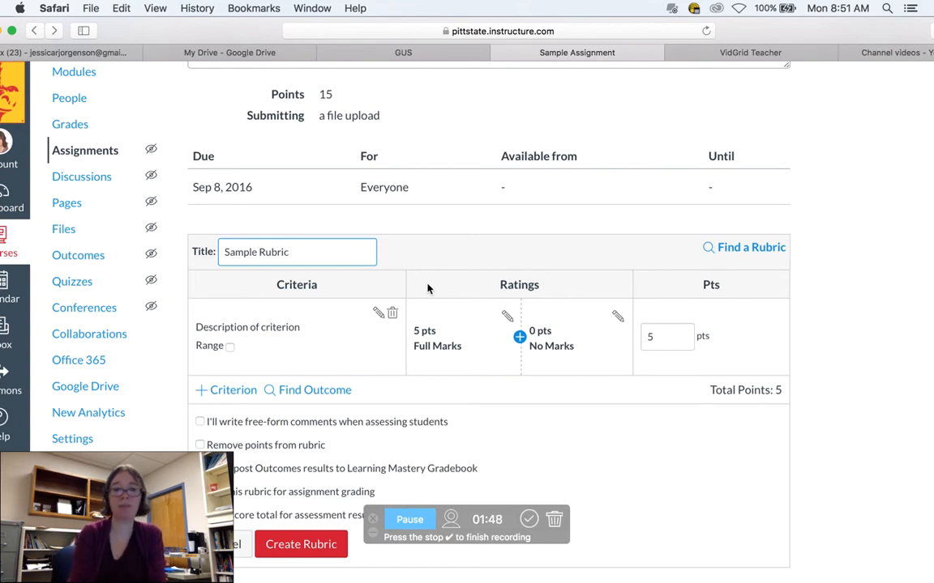
click(467, 252)
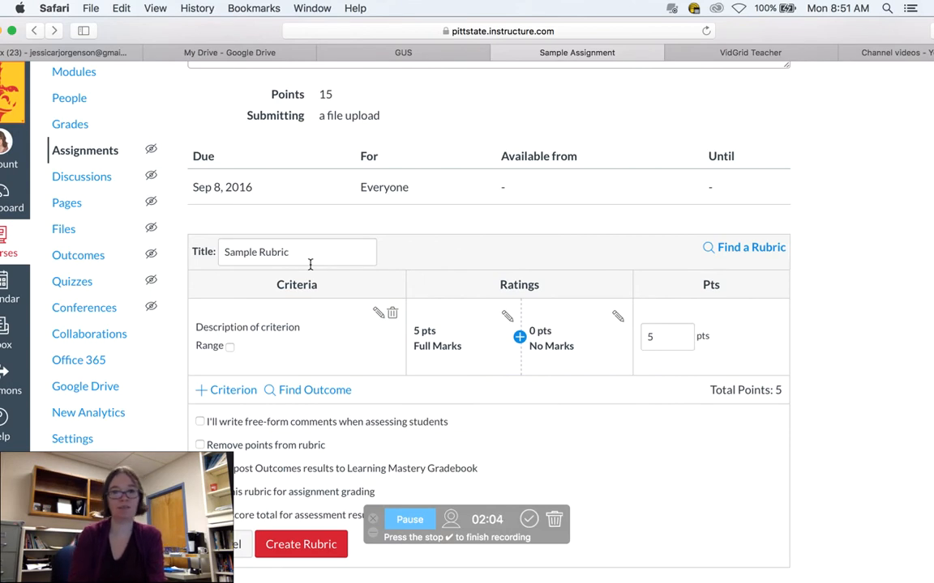
Look through the existing rubrics, review the criteria and points of the Summary and Analysis Rubric, and close the list without using one
click(759, 258)
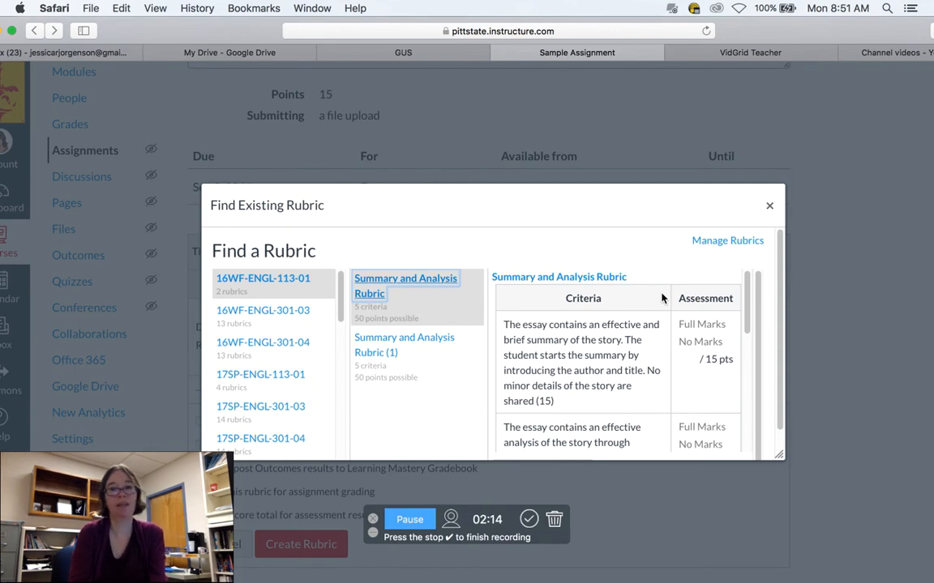
scroll(276, 341, down, 5)
scroll(276, 348, down, 5)
scroll(280, 357, up, 10)
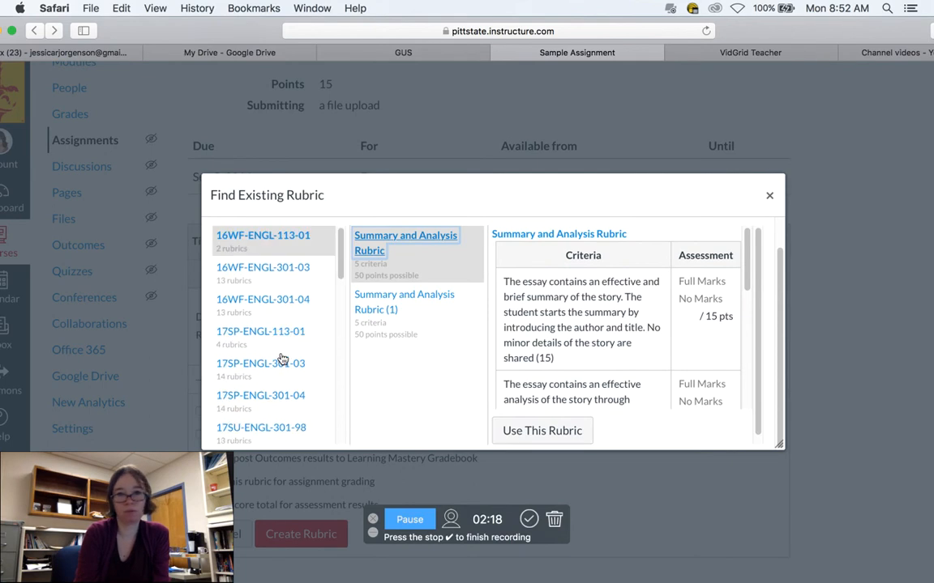
scroll(281, 359, up, 4)
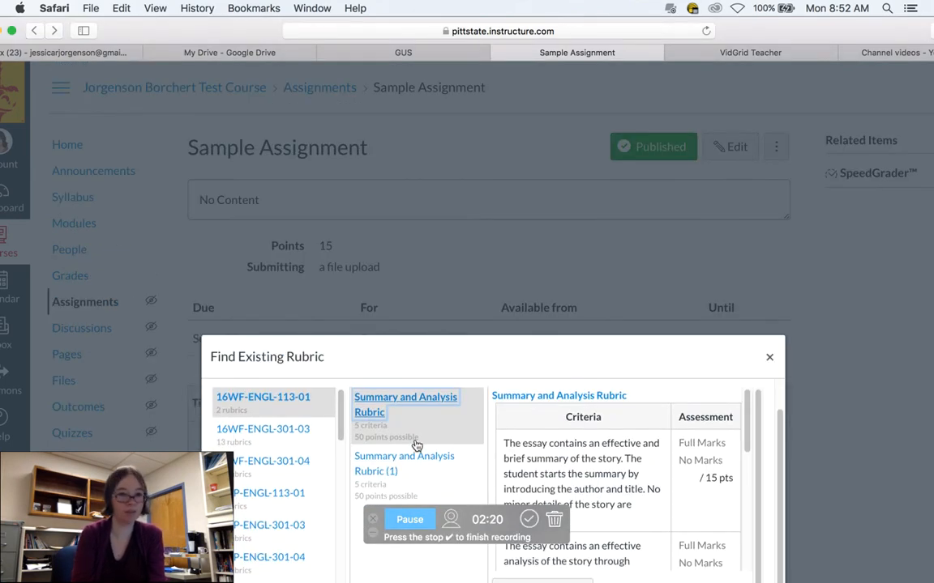
scroll(610, 391, down, 5)
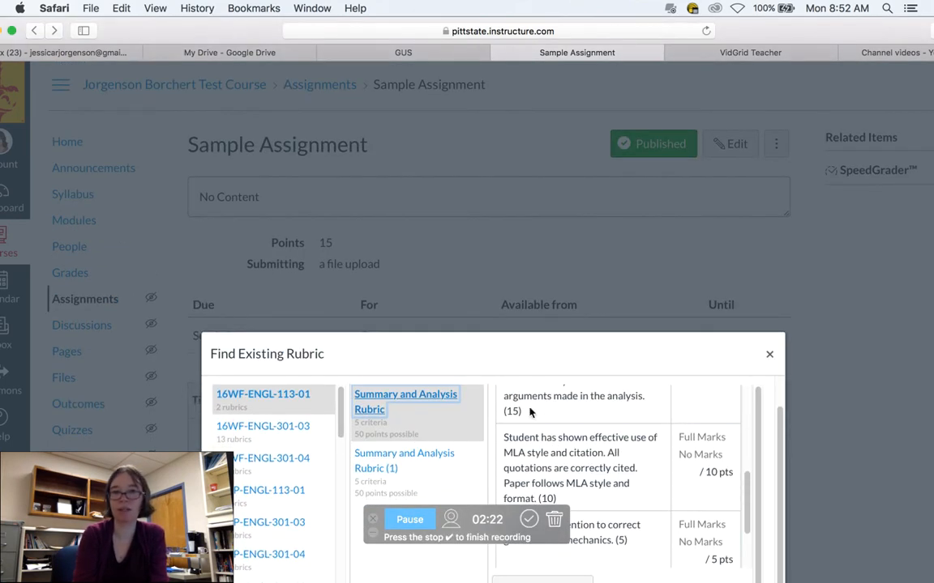
scroll(592, 263, down, 2)
scroll(595, 325, down, 3)
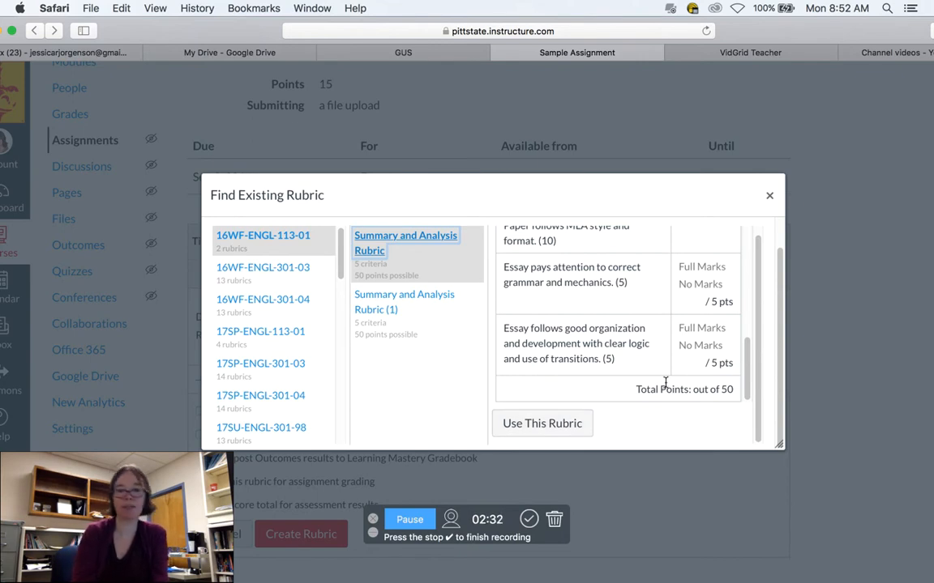
click(769, 196)
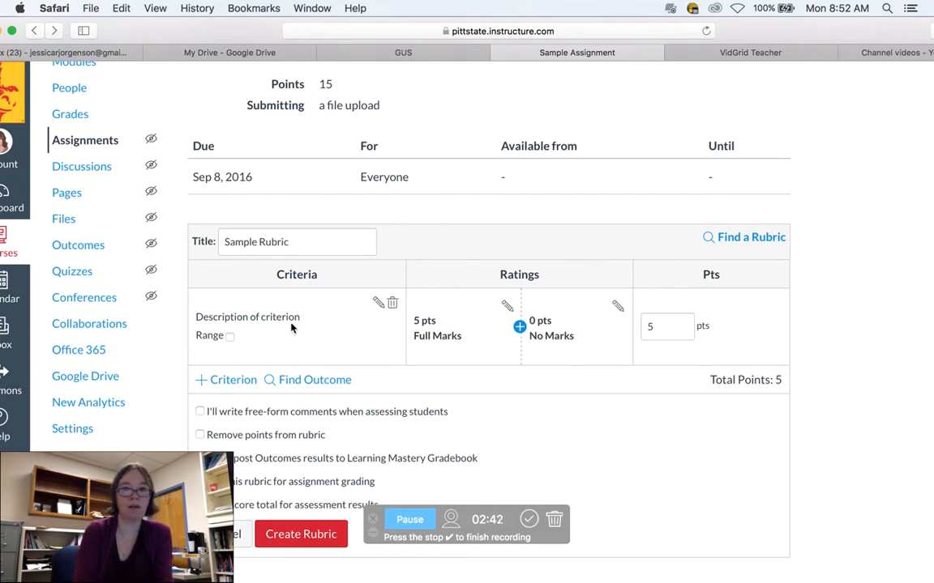
Turn the rubric criterion's Range option on and back off
click(230, 338)
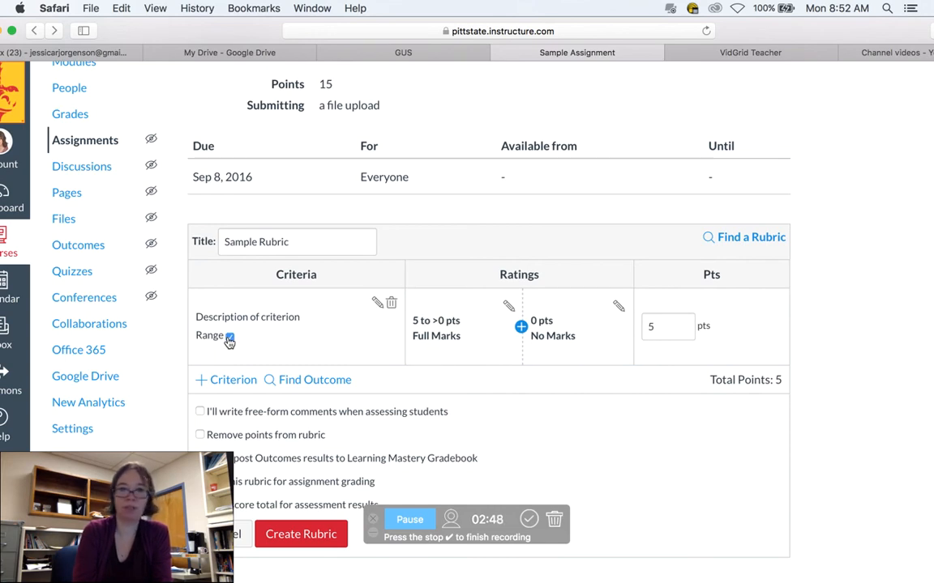
click(230, 339)
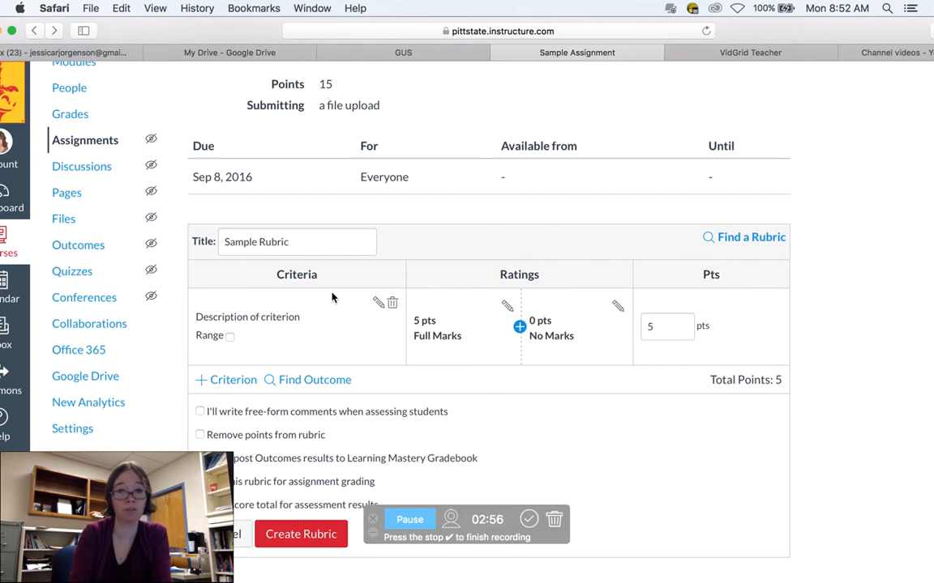
Change the first criterion's description to "Content: thesis statement, supporting evidence, conclusion", leaving the long description blank
click(379, 302)
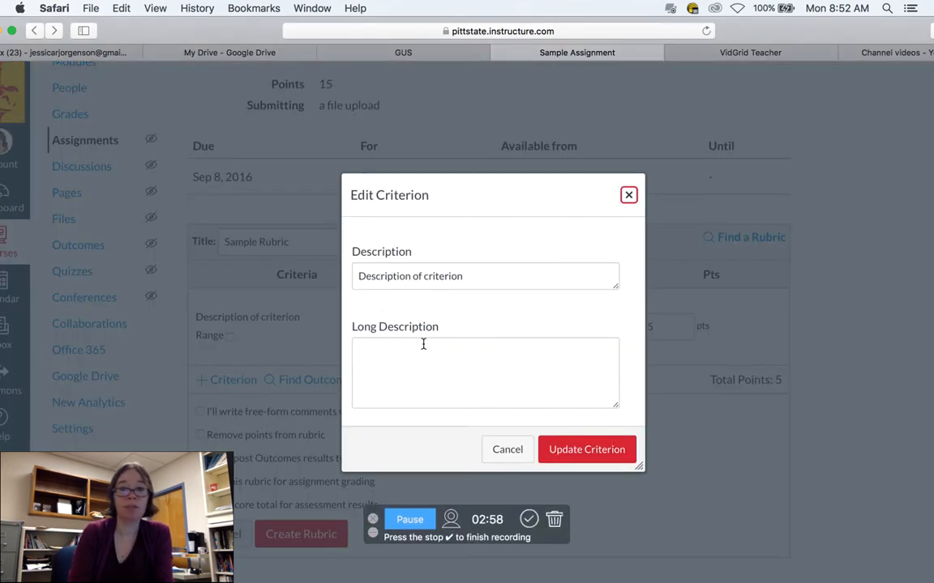
drag(469, 280, 346, 267)
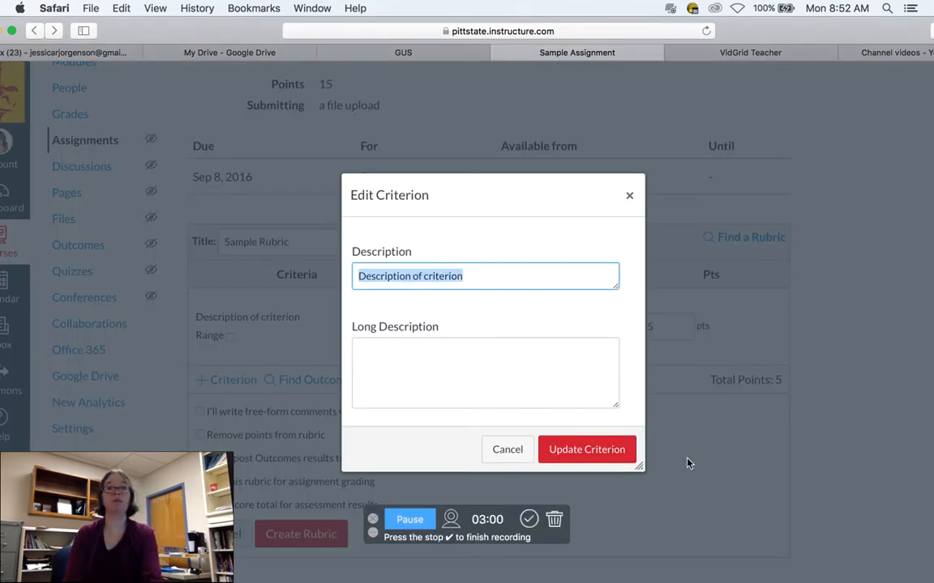
key(BackSpace)
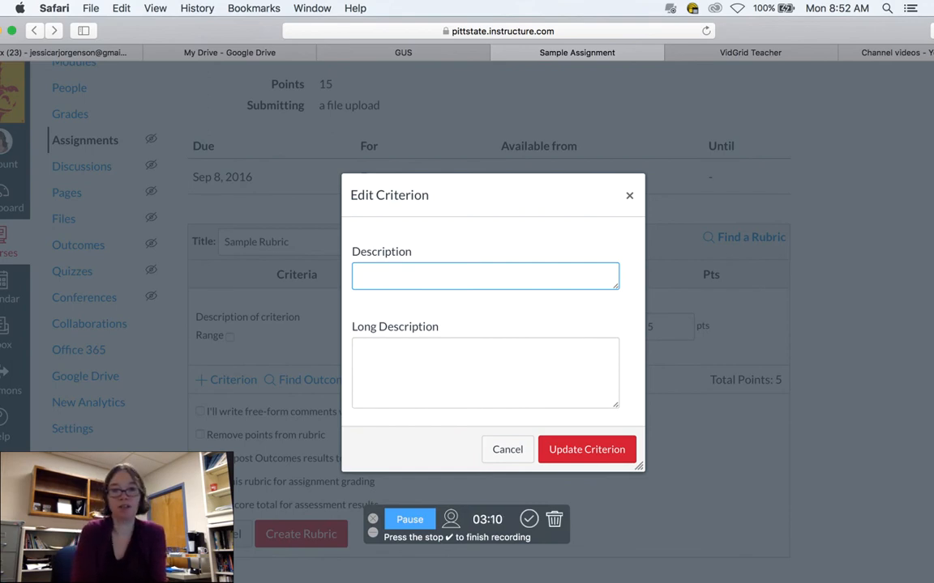
text(Co)
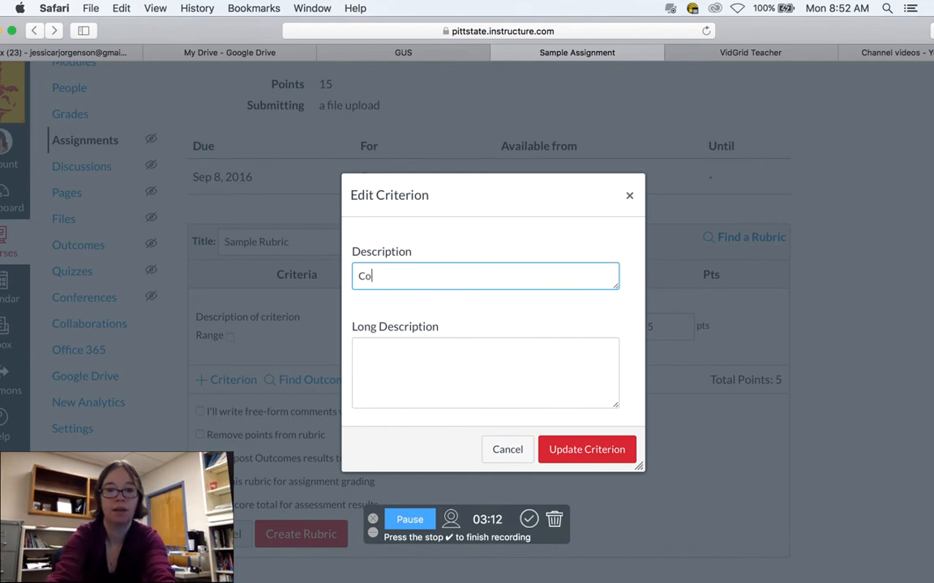
text(ntent: th)
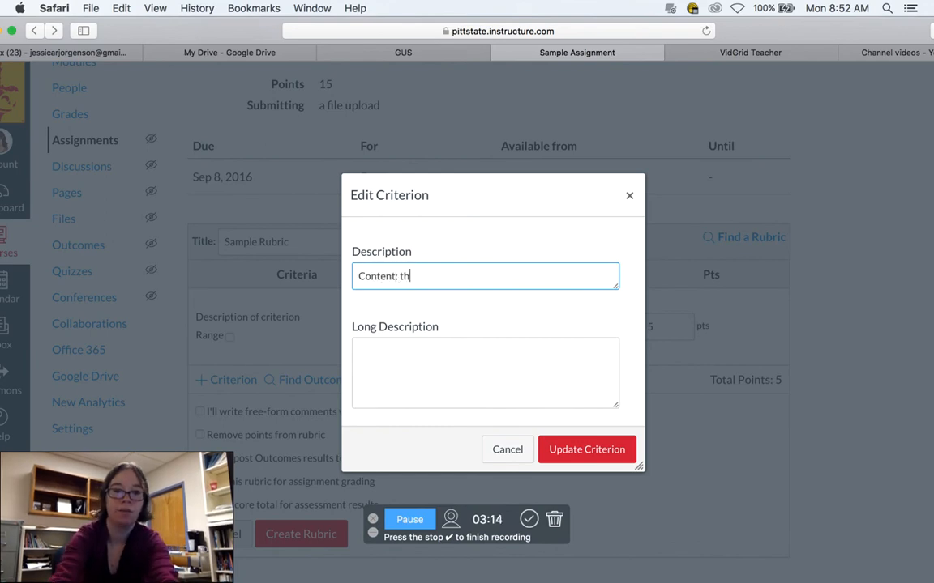
text(esis statement,)
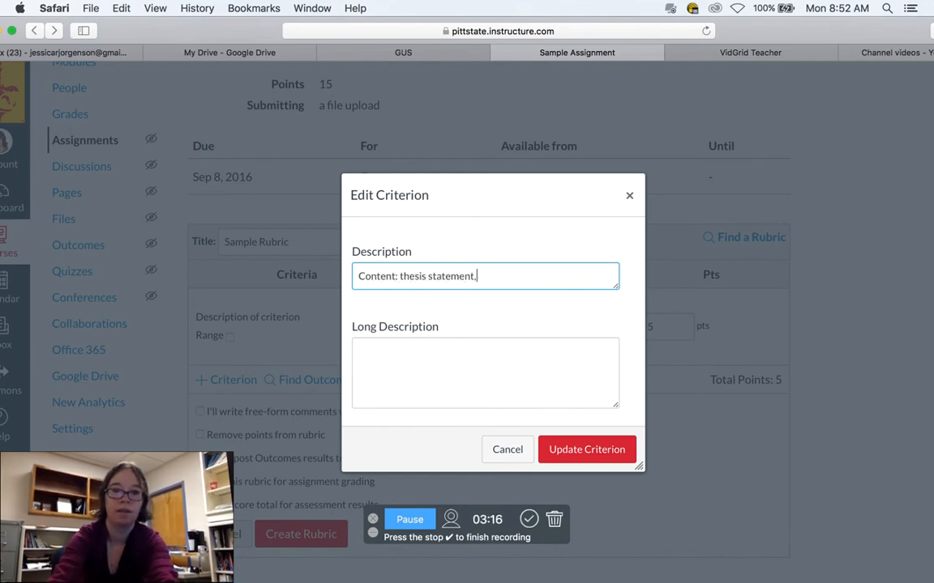
text( supporting evidence, )
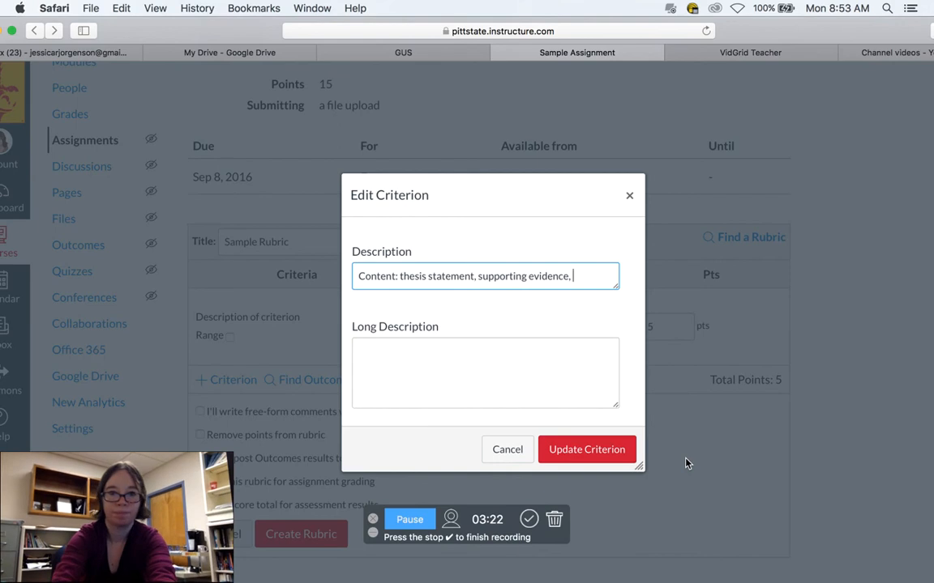
text(conclusion)
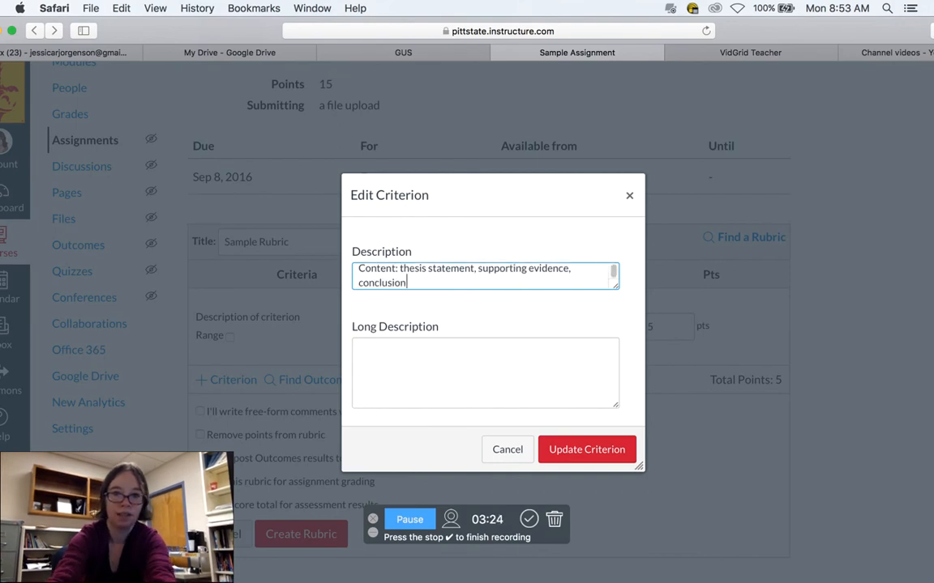
click(508, 382)
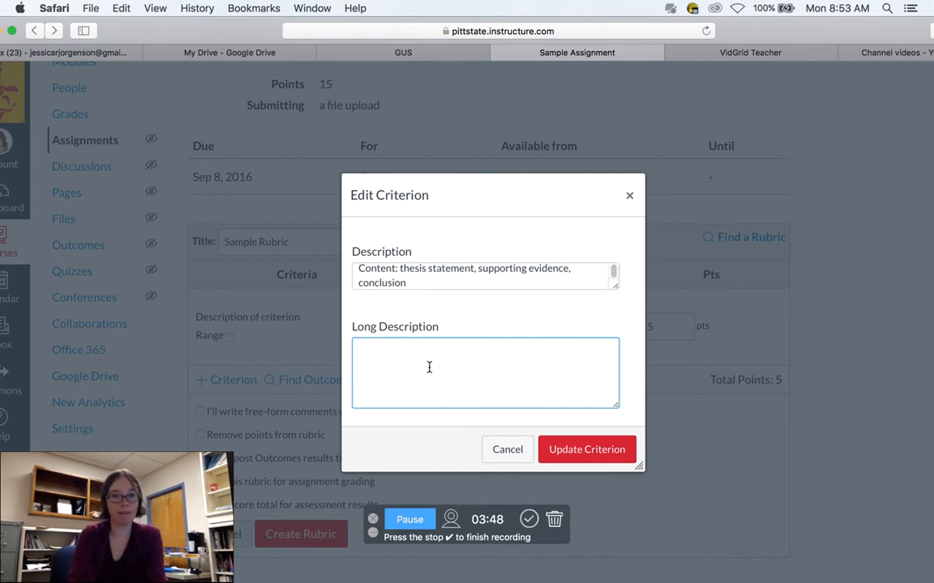
click(585, 451)
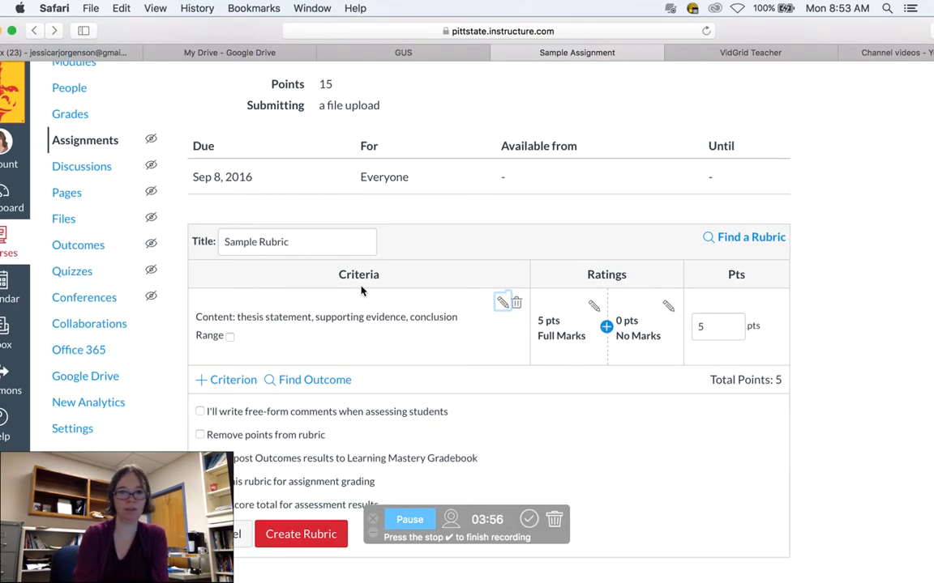
click(731, 336)
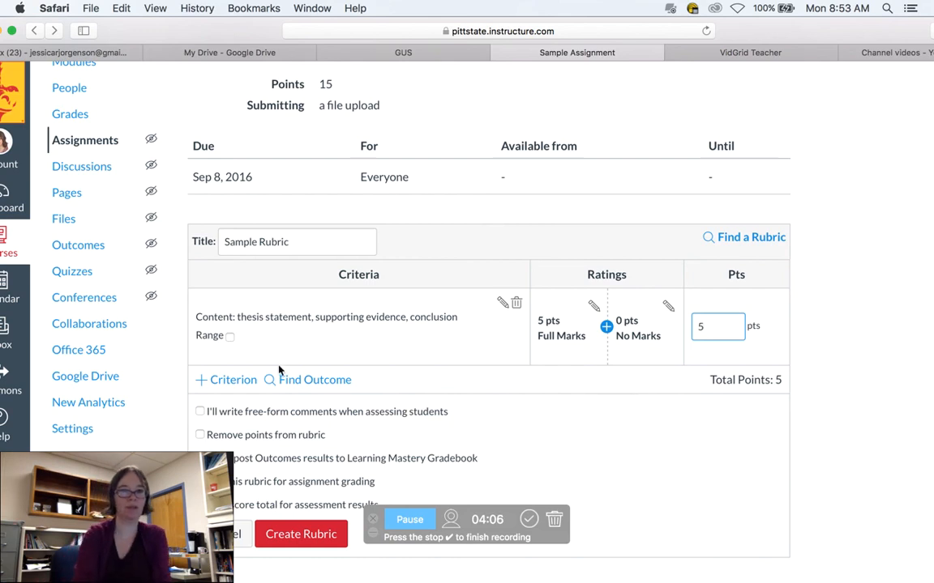
Add a new criterion to the rubric with the description "Grammar and Style"
click(233, 381)
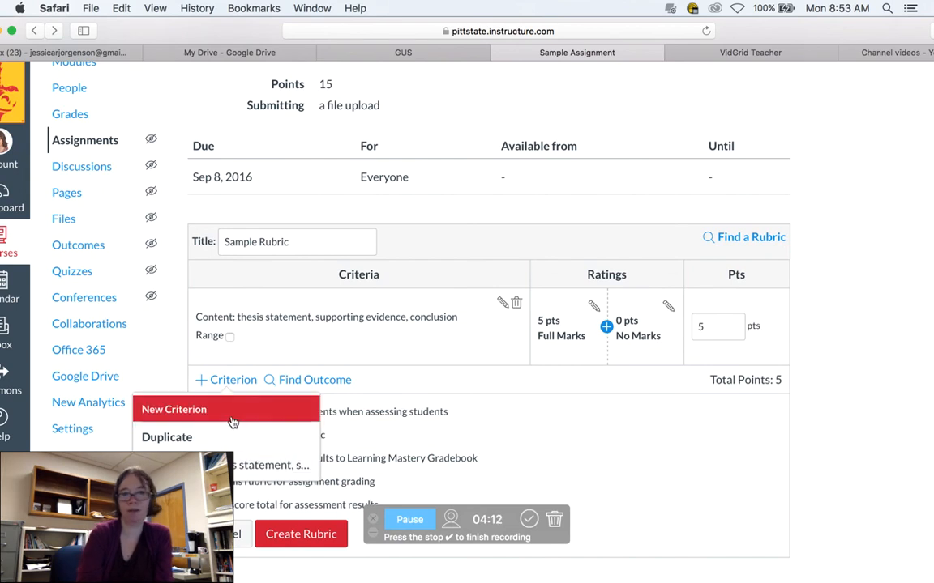
click(234, 423)
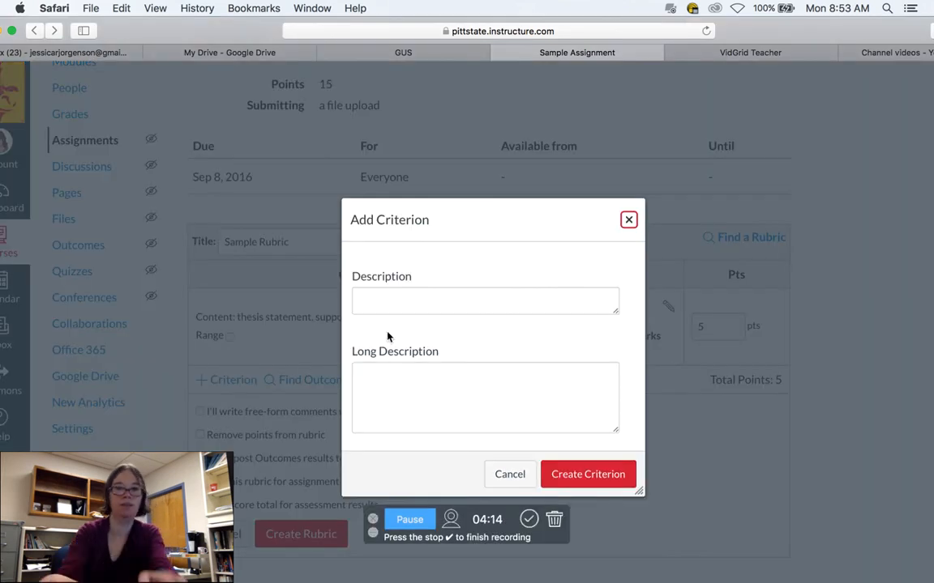
click(389, 304)
text(F)
key(BackSpace)
text(Grammar and Style)
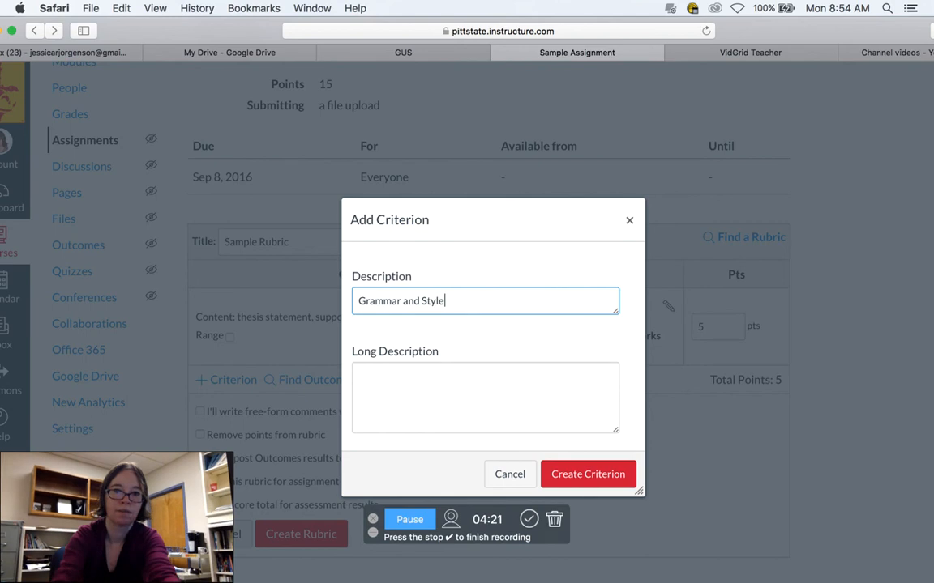
click(589, 476)
Add another new criterion to the rubric with the description "MLA or APA format"
scroll(653, 437, down, 2)
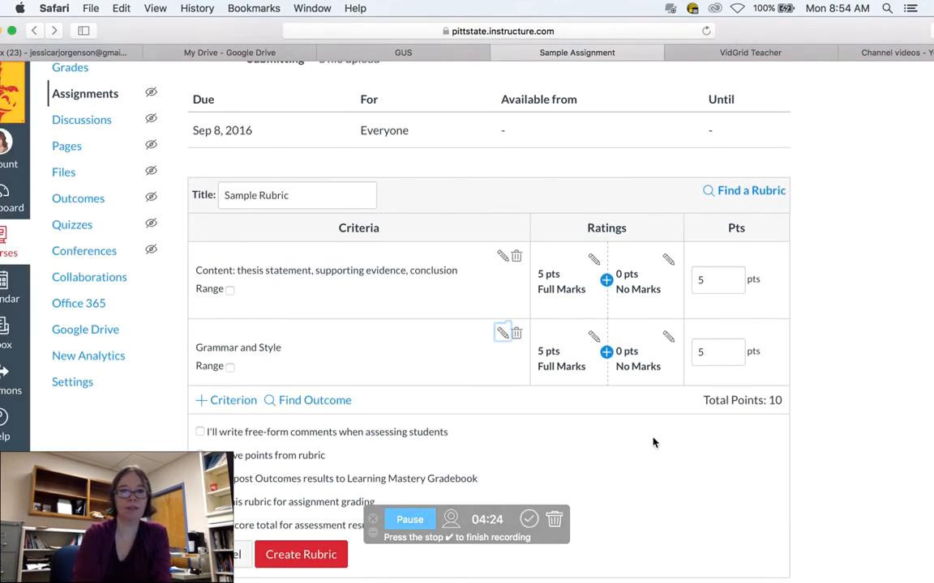
click(239, 384)
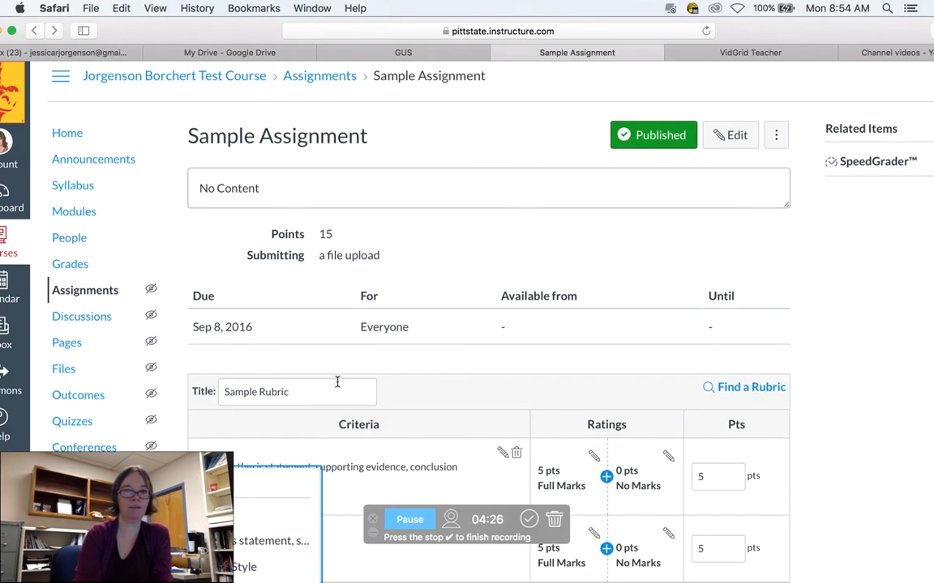
scroll(333, 381, down, 5)
click(235, 406)
click(435, 306)
text(MLA or APA format)
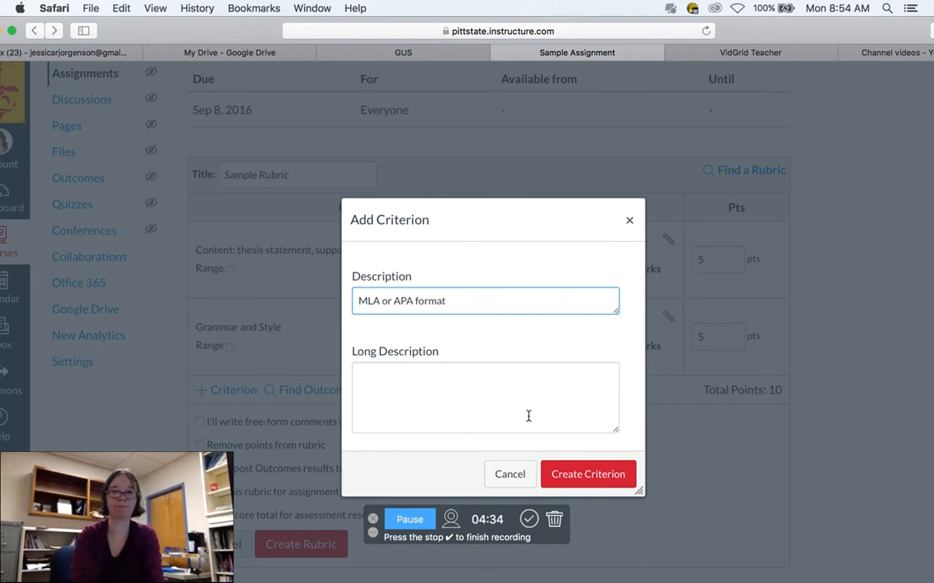
click(603, 474)
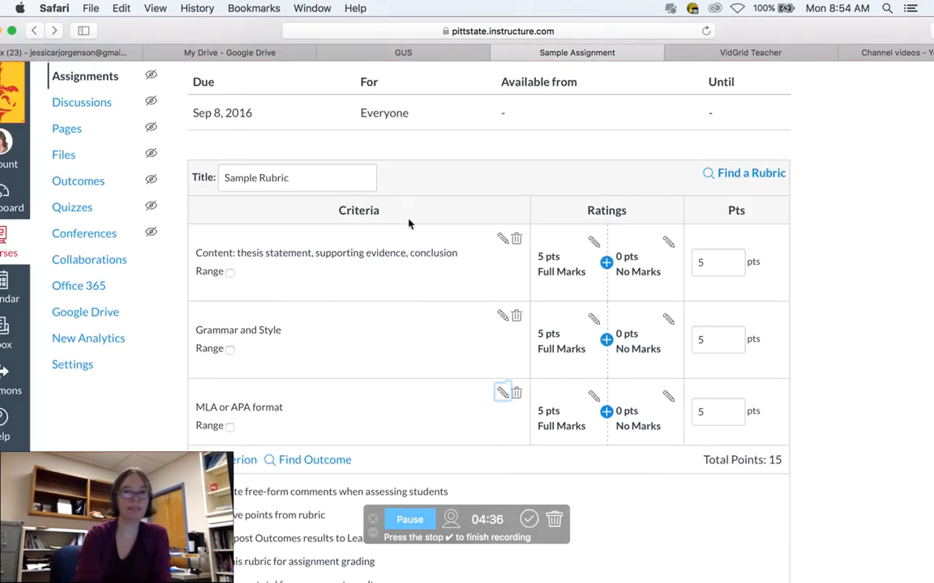
Enable free-form comments when assessing students and use of the rubric for assignment grading, and create the rubric
scroll(445, 298, down, 5)
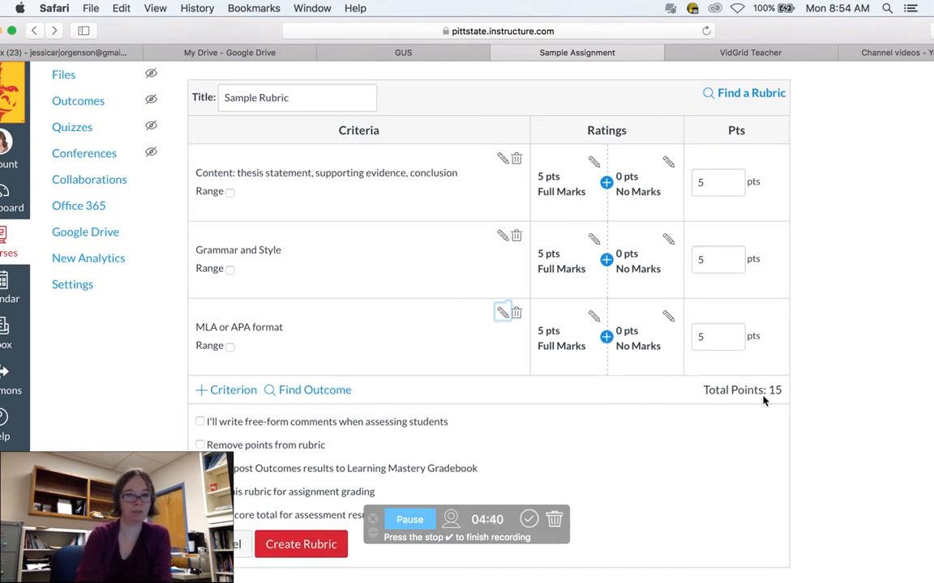
click(200, 423)
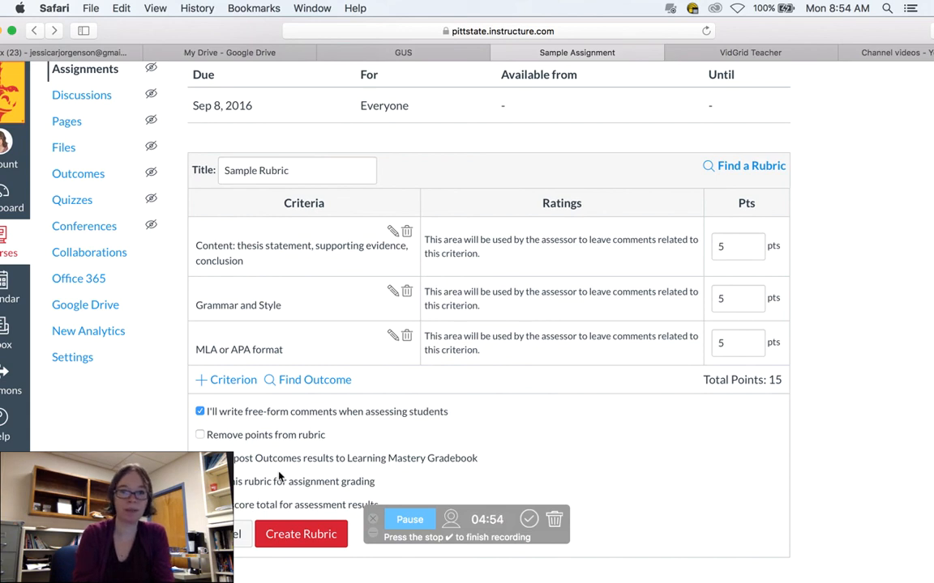
click(236, 484)
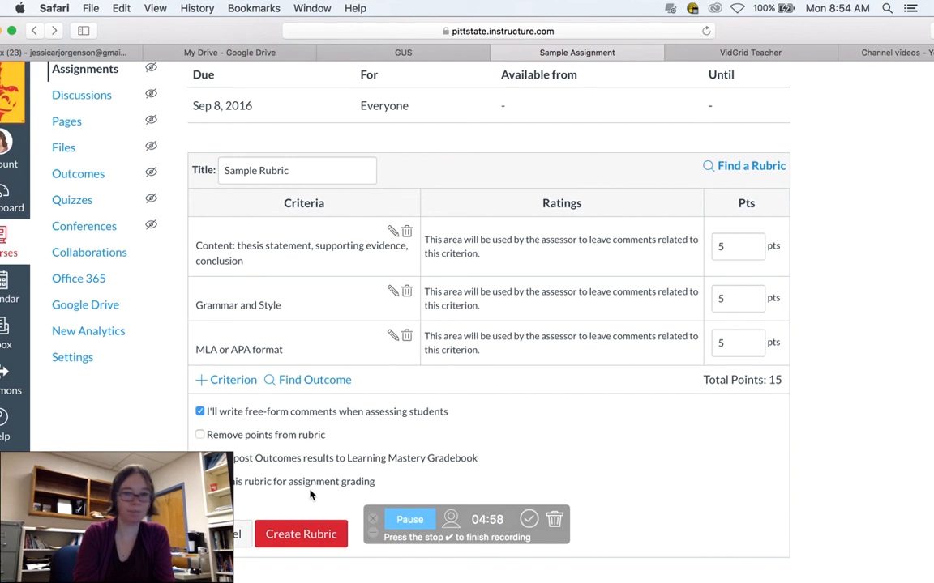
click(309, 535)
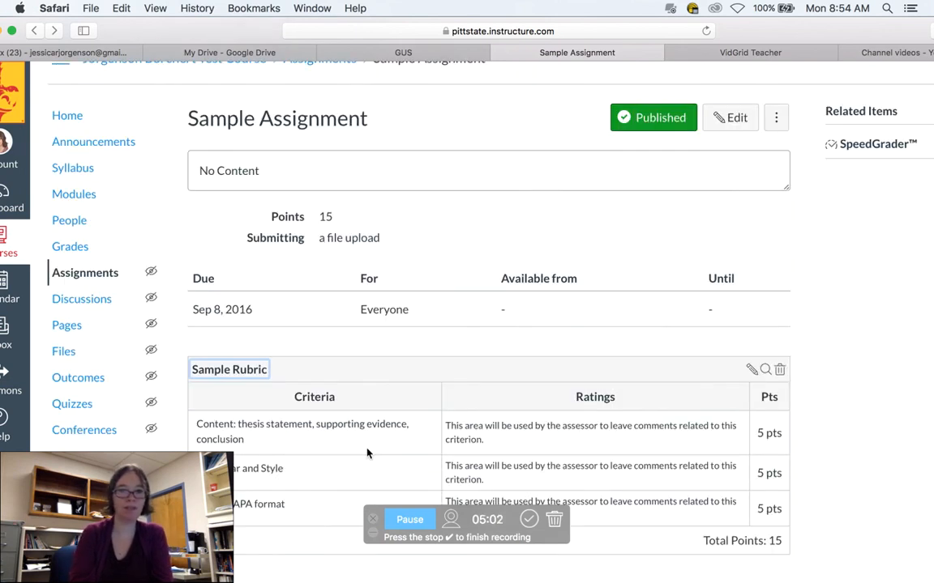